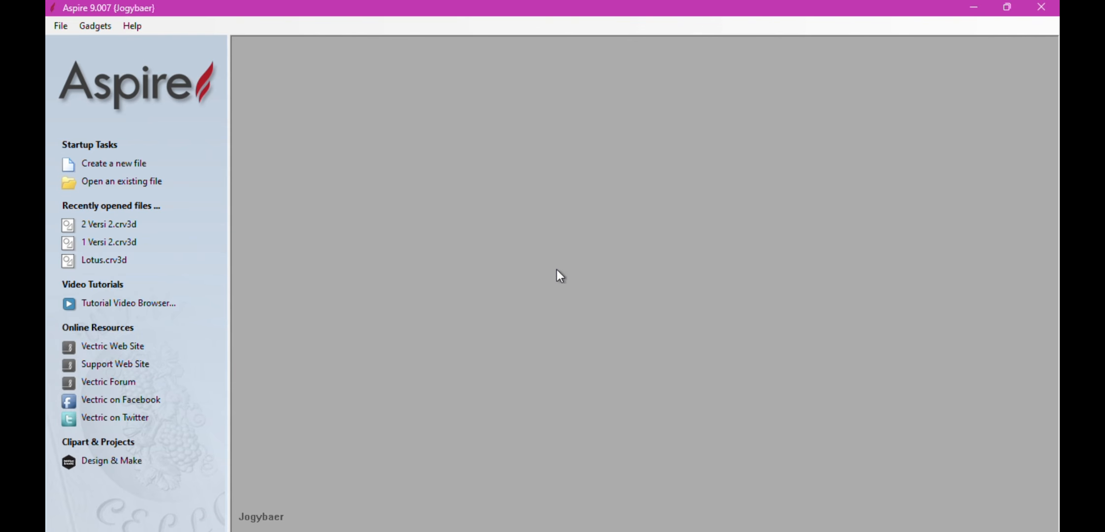
Step: Create a new single-sided job of 100 x 100 mm, 5 mm thick, in millimetres with the XY datum at the centre
{"action": "left_click", "coordinate": [136, 168]}
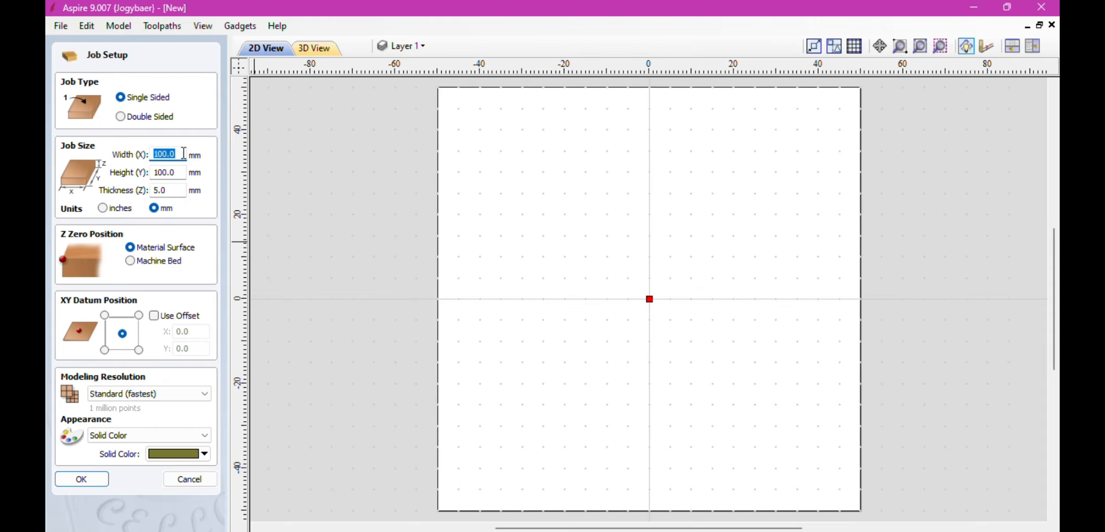
{"action": "left_click", "coordinate": [185, 154]}
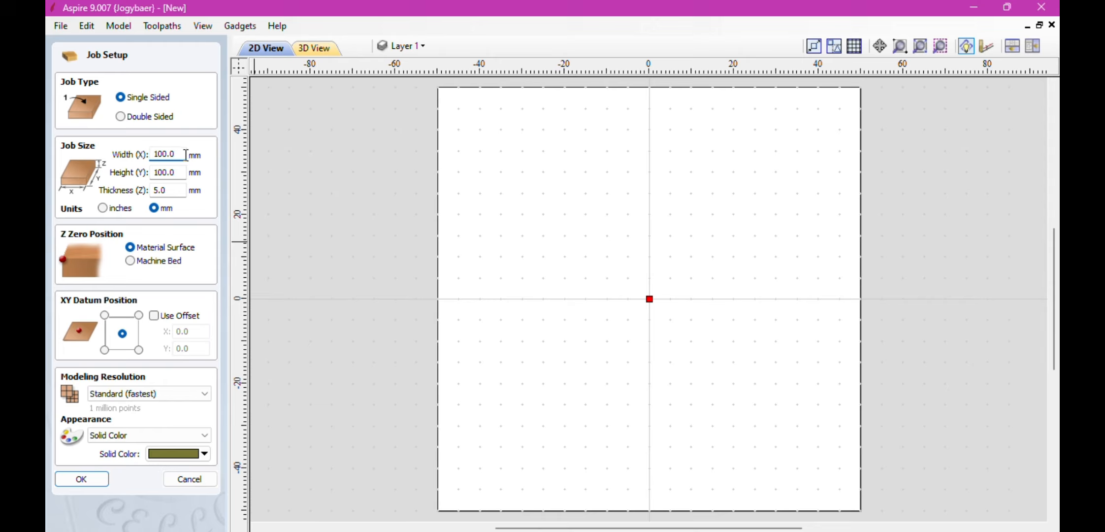
{"action": "left_click", "coordinate": [156, 209]}
{"action": "left_click", "coordinate": [122, 334]}
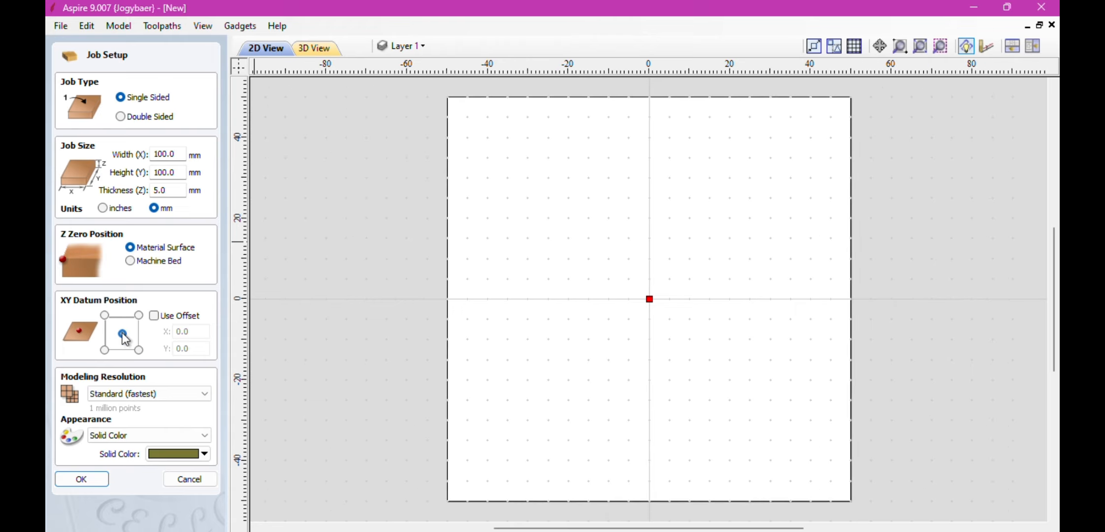
{"action": "left_click", "coordinate": [82, 482]}
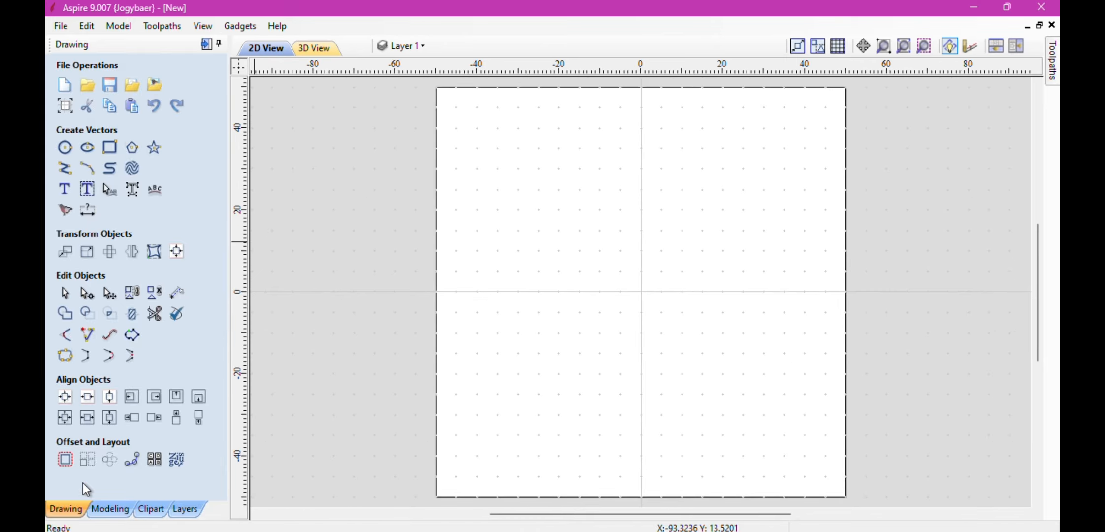
Step: Draw a square-cornered rectangle 40 mm wide and 30 mm high, centred at X -40, Y 35
{"action": "left_click", "coordinate": [111, 150]}
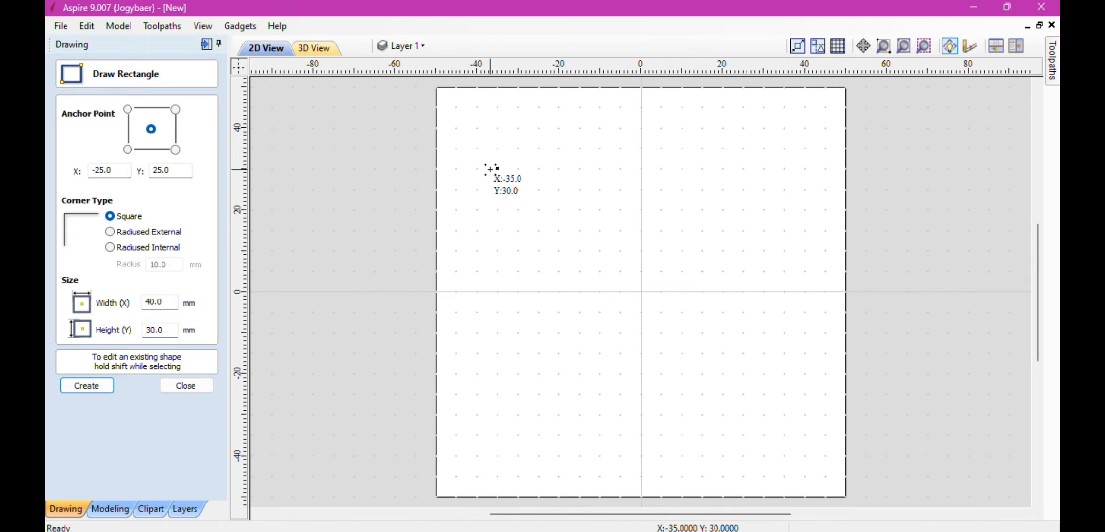
{"action": "left_click", "coordinate": [475, 147]}
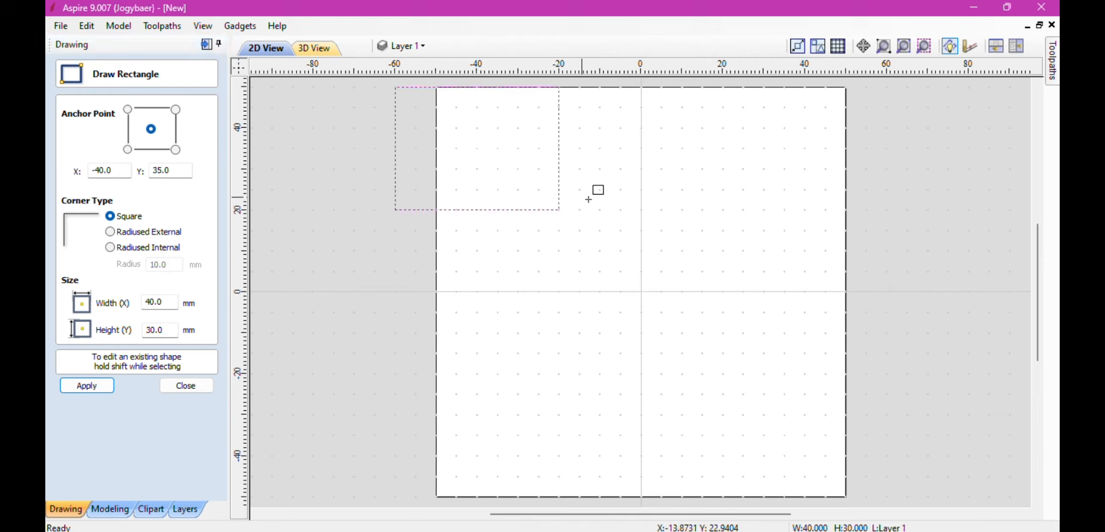
{"action": "left_click", "coordinate": [165, 305]}
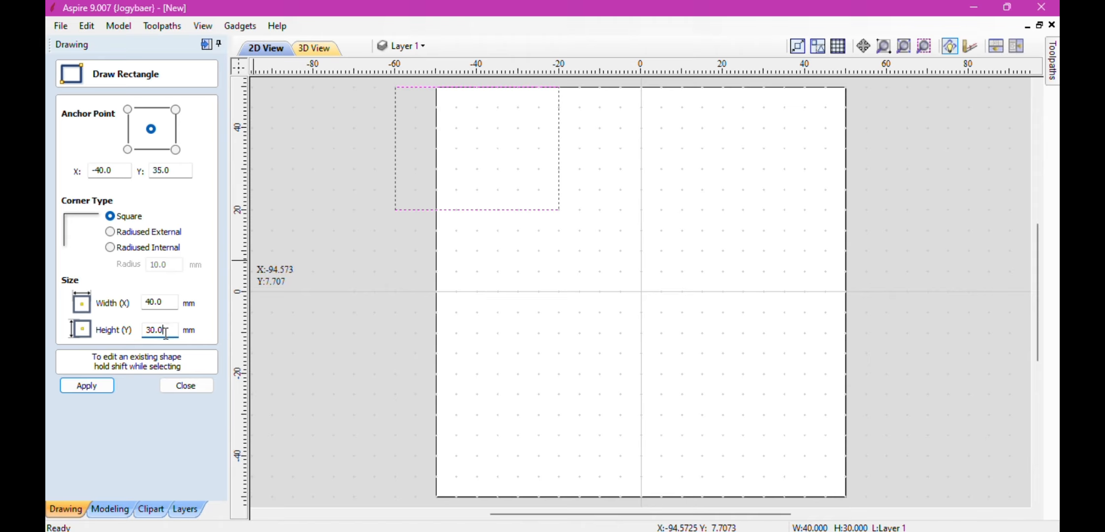
{"action": "left_click", "coordinate": [86, 389]}
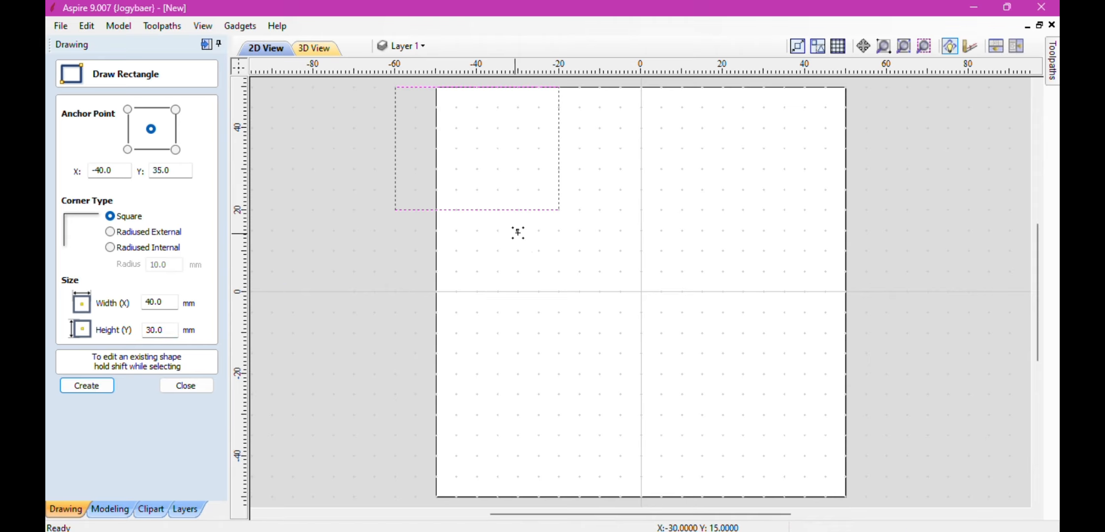
{"action": "left_click", "coordinate": [186, 386]}
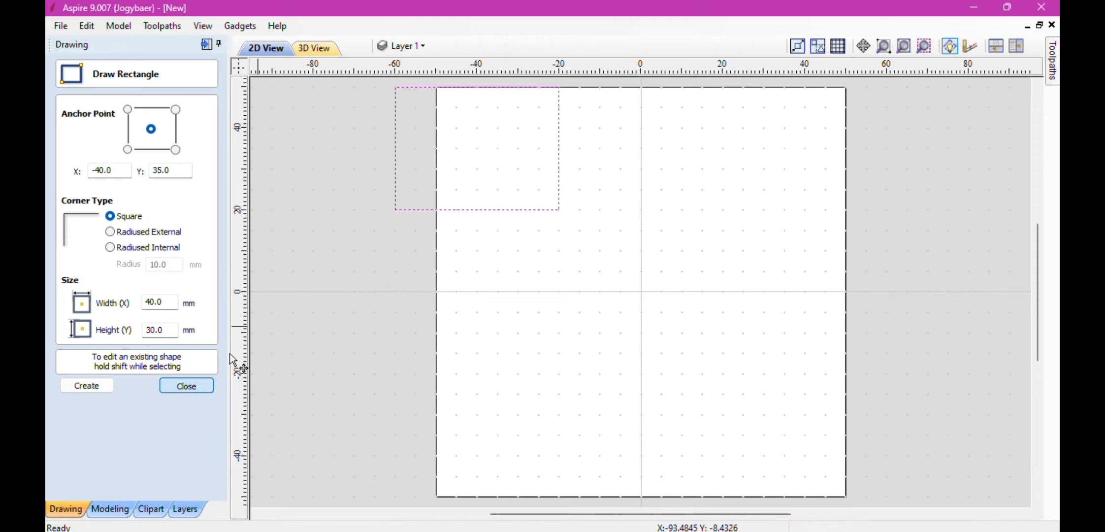
Step: Enlarge the rectangle to about 66.8 x 50.1 mm and centre it on the material
{"action": "left_click", "coordinate": [502, 212]}
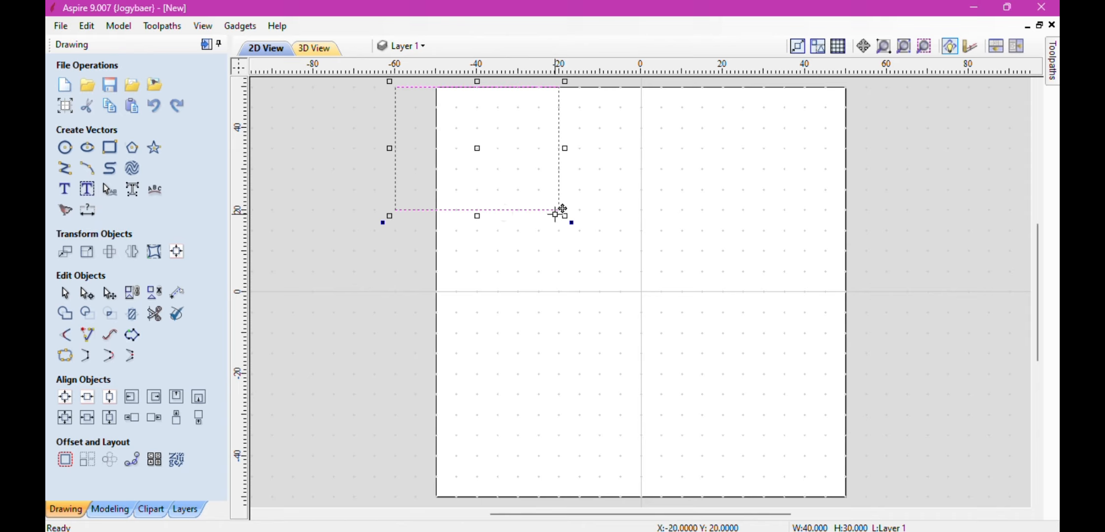
{"action": "left_click", "coordinate": [65, 397]}
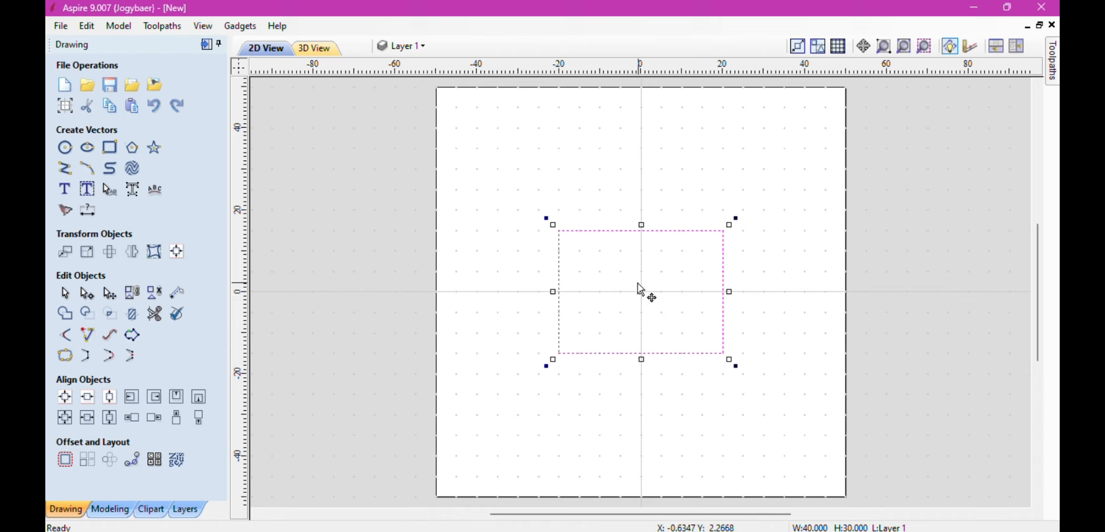
{"action": "left_click_drag", "start_coordinate": [552, 223], "coordinate": [500, 145]}
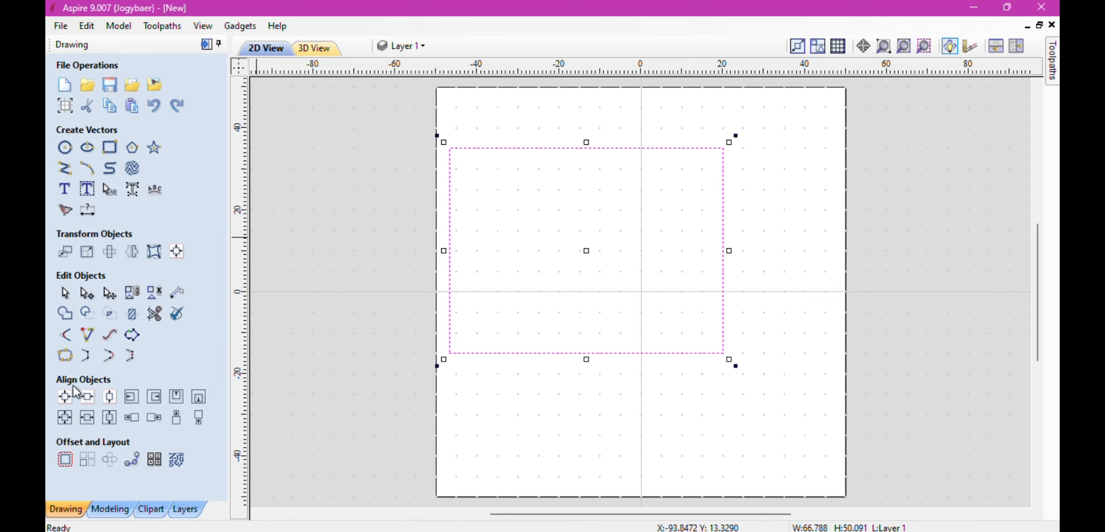
{"action": "left_click", "coordinate": [65, 417]}
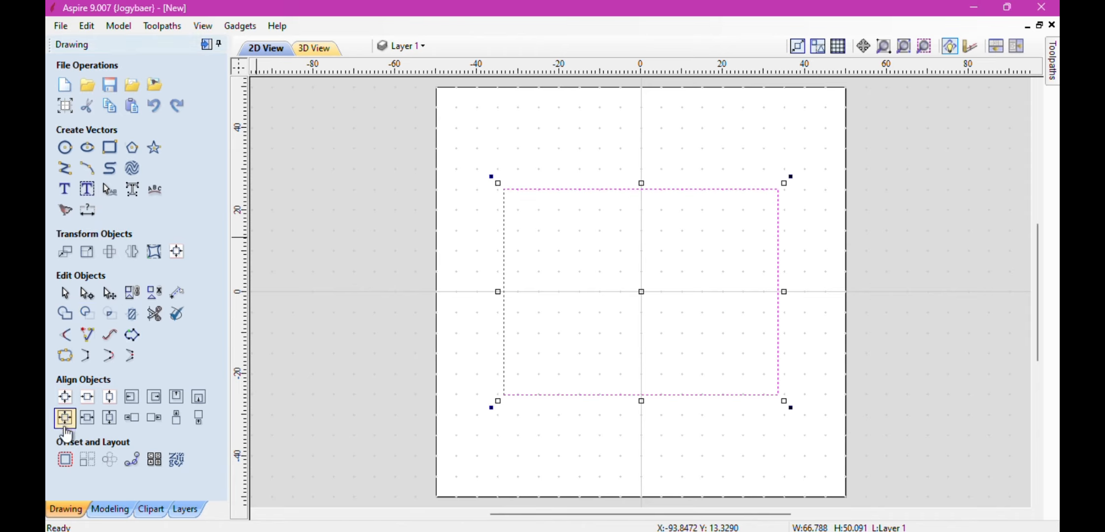
{"action": "left_click", "coordinate": [457, 255]}
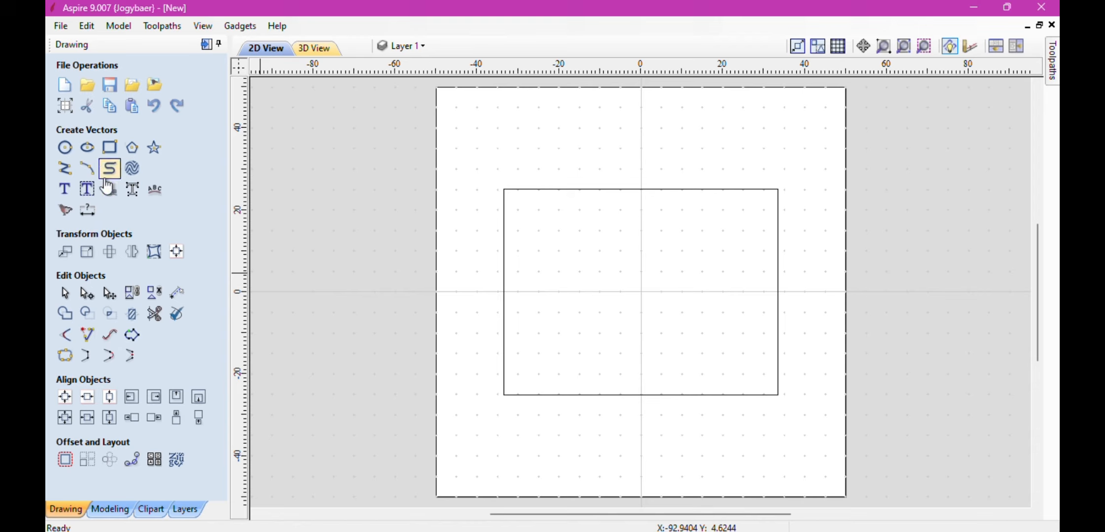
Step: Draw a horizontal line across the rectangle's middle from X -45, Y 0 to X 40, Y 0
{"action": "left_click", "coordinate": [64, 167]}
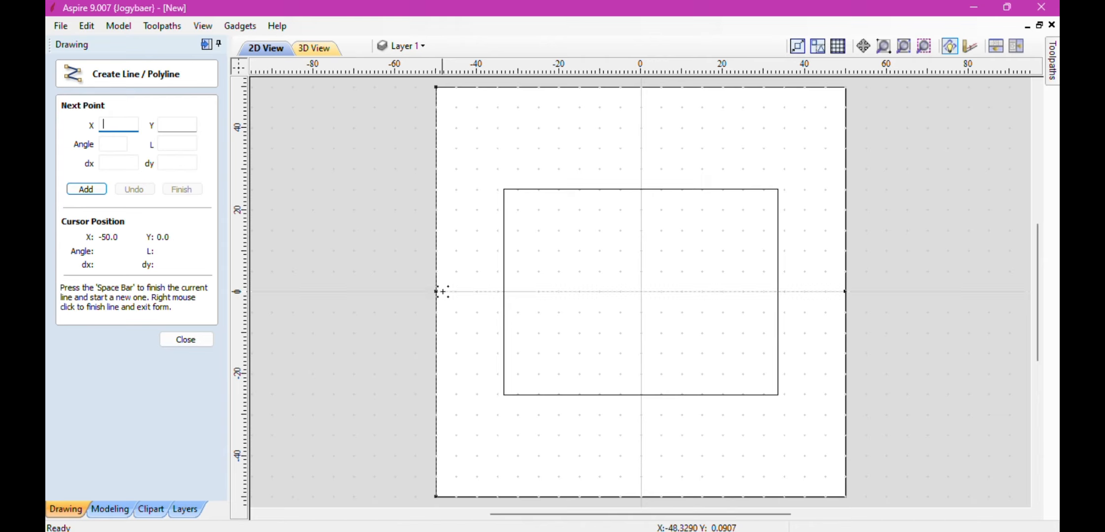
{"action": "left_click", "coordinate": [455, 291]}
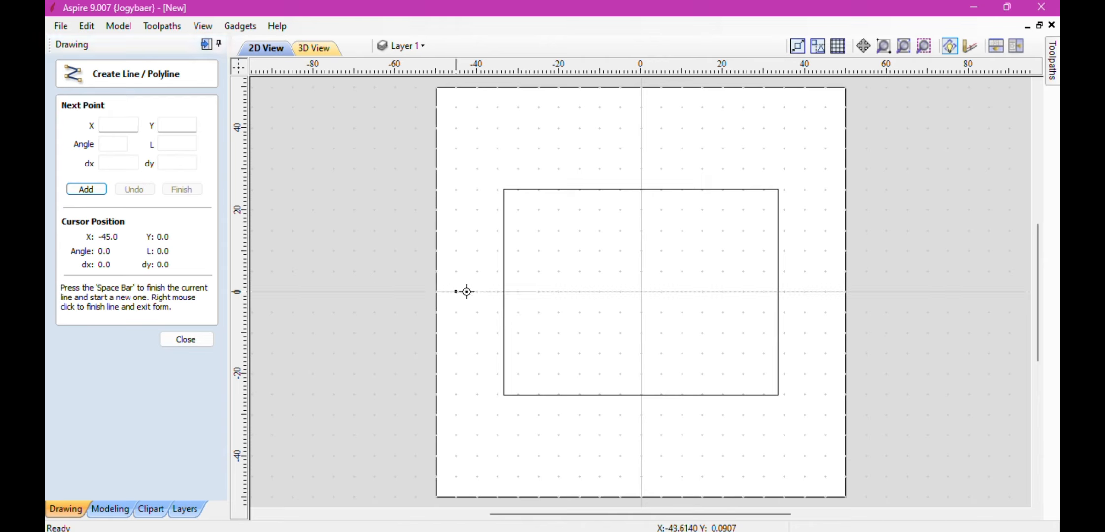
{"action": "left_click", "coordinate": [804, 292]}
{"action": "right_click", "coordinate": [802, 295]}
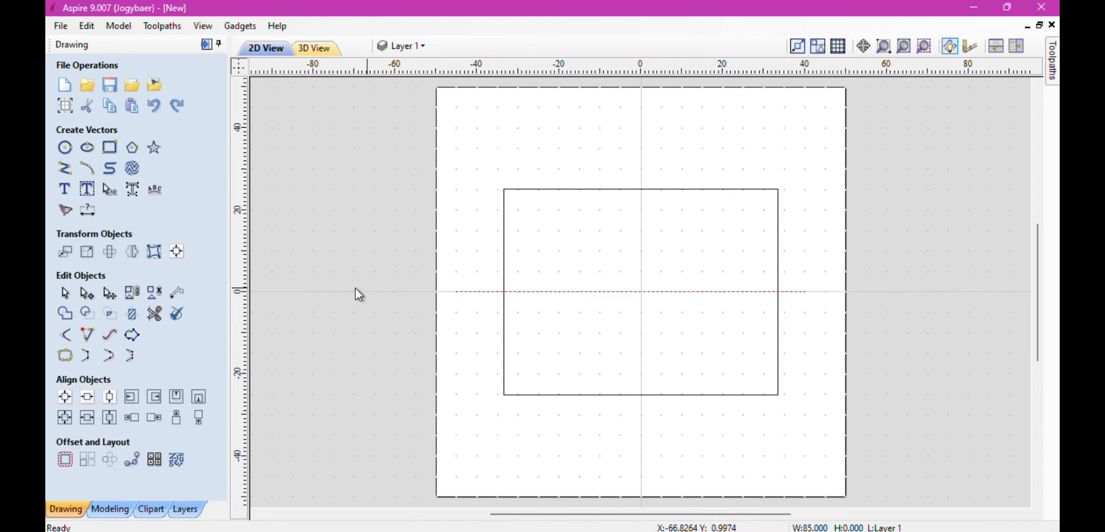
Step: Draw an 85 mm horizontal line through the rectangle's upper half from X -45, Y 10 to X 40, Y 10
{"action": "left_click", "coordinate": [64, 168]}
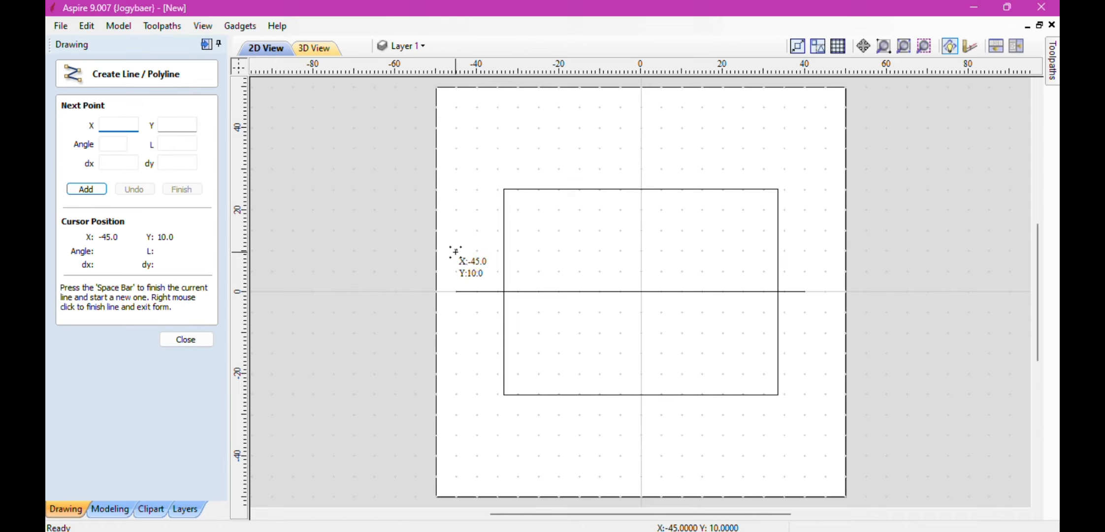
{"action": "left_click", "coordinate": [455, 251]}
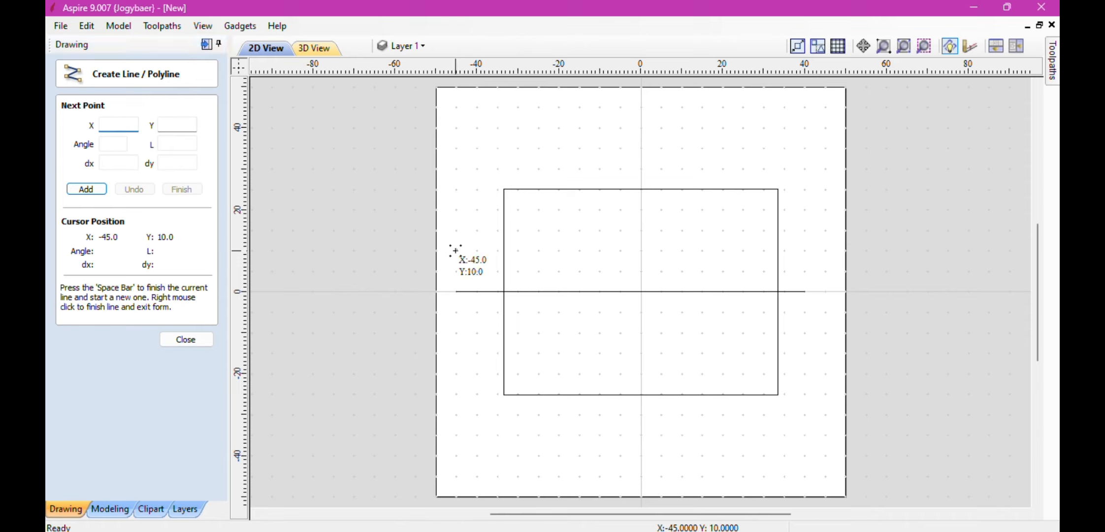
{"action": "left_click", "coordinate": [800, 251]}
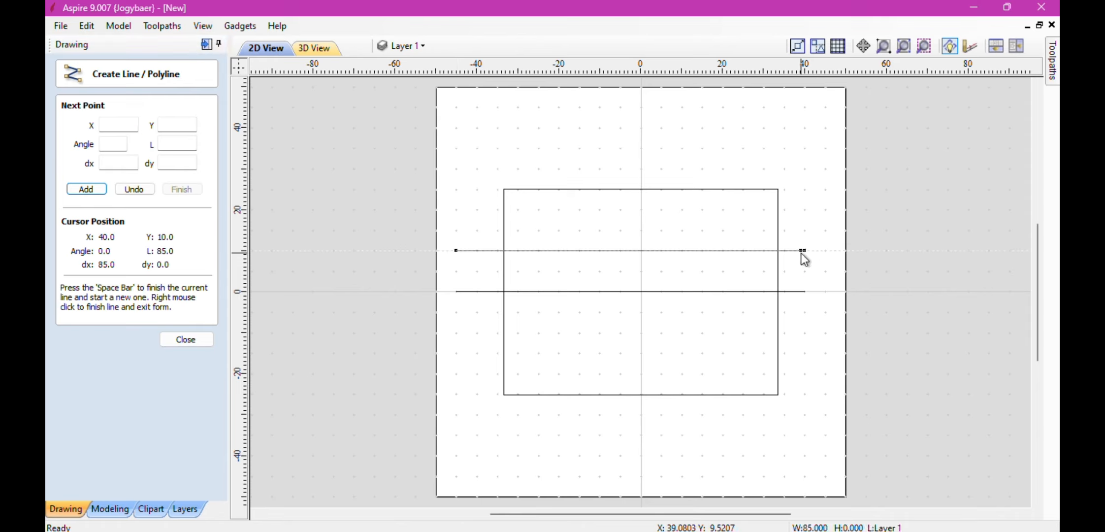
{"action": "right_click", "coordinate": [776, 261]}
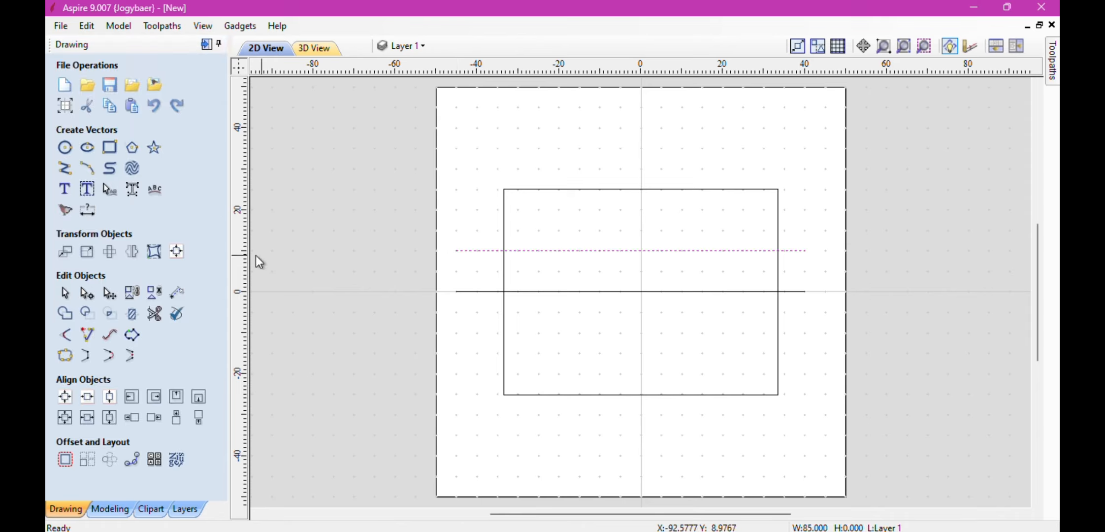
Step: Draw an 85 mm horizontal line through the rectangle's lower half from X -45, Y -10 to X 40, Y -10
{"action": "left_click", "coordinate": [65, 168]}
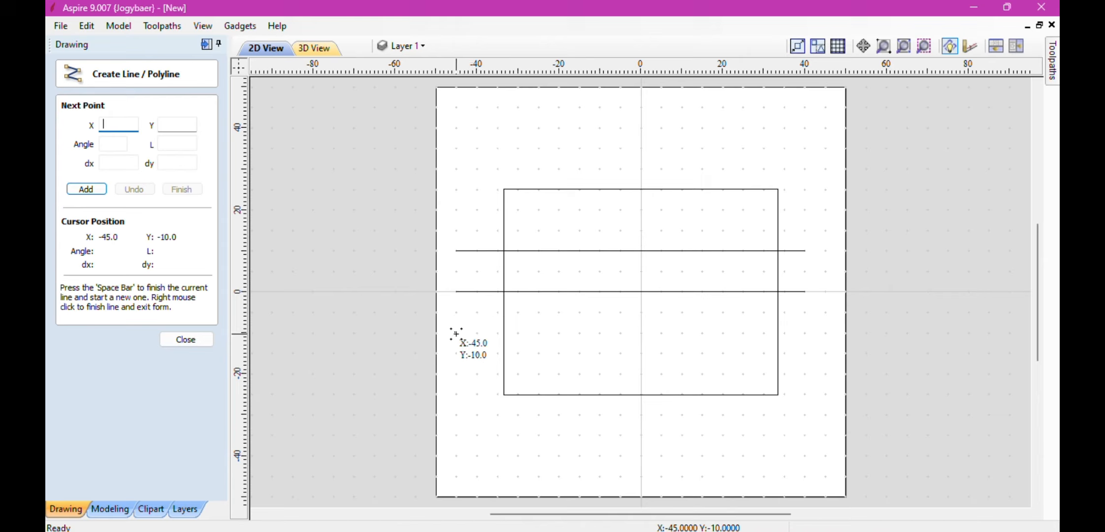
{"action": "left_click", "coordinate": [455, 333]}
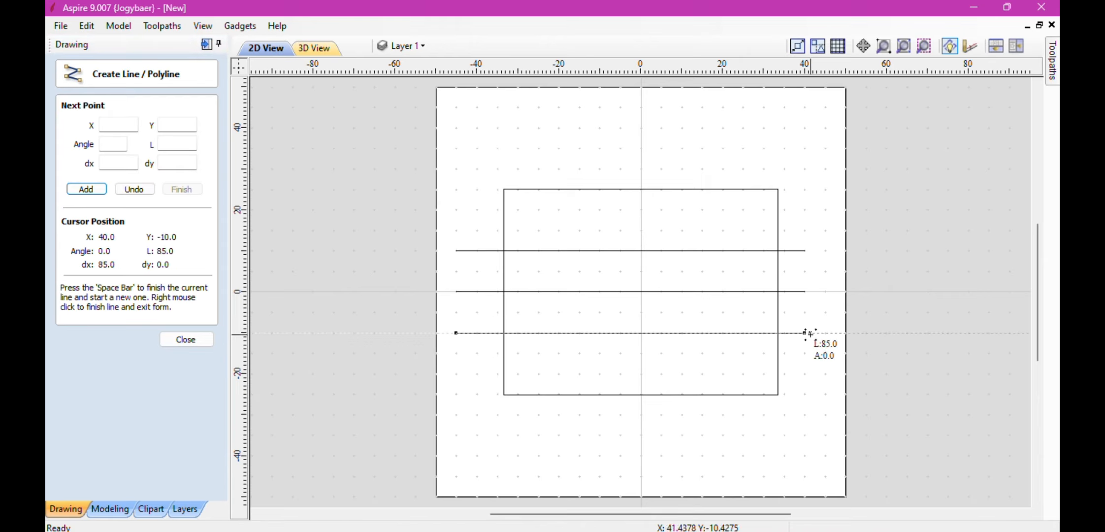
{"action": "left_click", "coordinate": [808, 333]}
{"action": "right_click", "coordinate": [770, 338]}
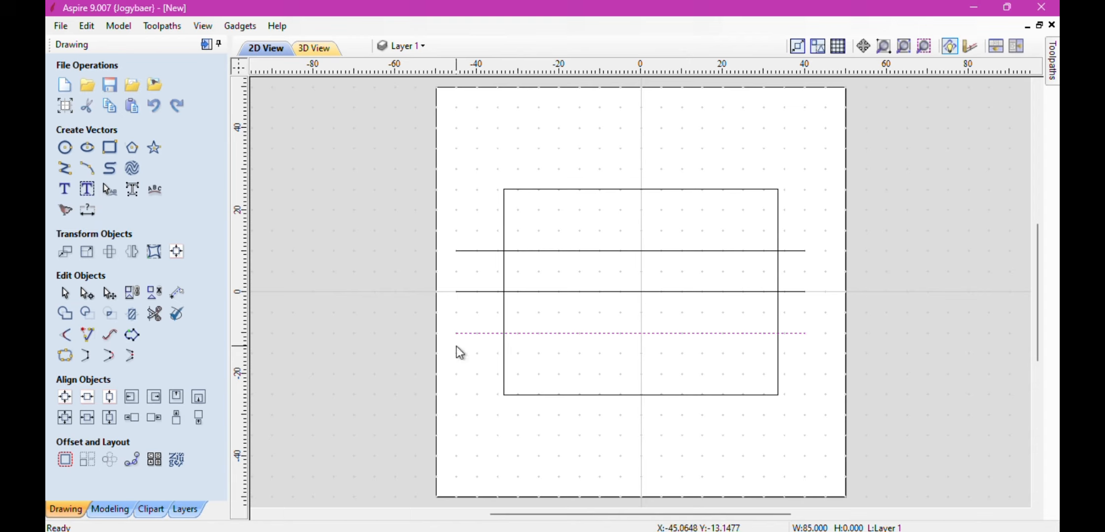
Step: Trim away the middle line, the side segments between the outer lines and all overhanging ends, leaving two closed, rejoined rectangles
{"action": "left_click", "coordinate": [154, 313]}
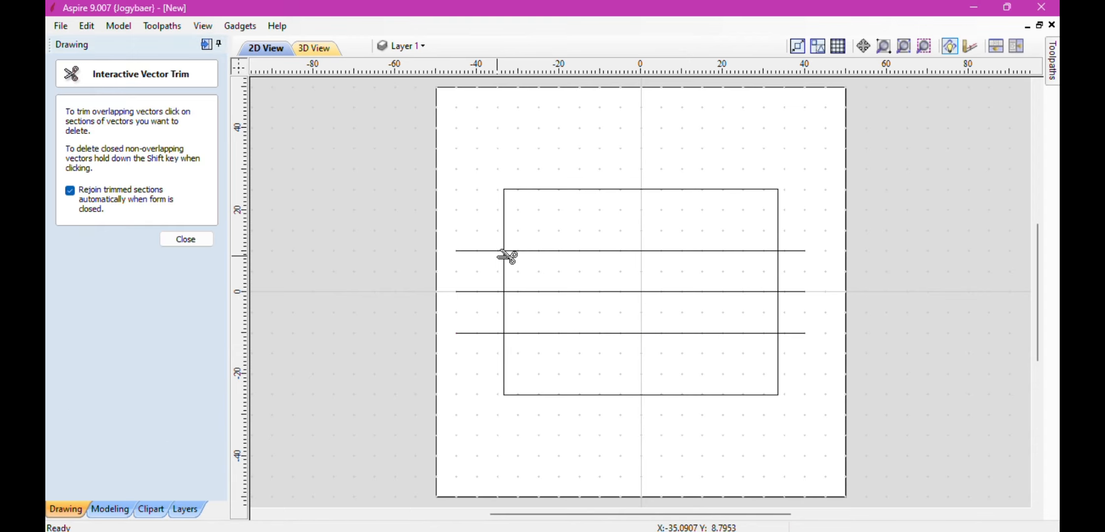
{"action": "left_click", "coordinate": [505, 279]}
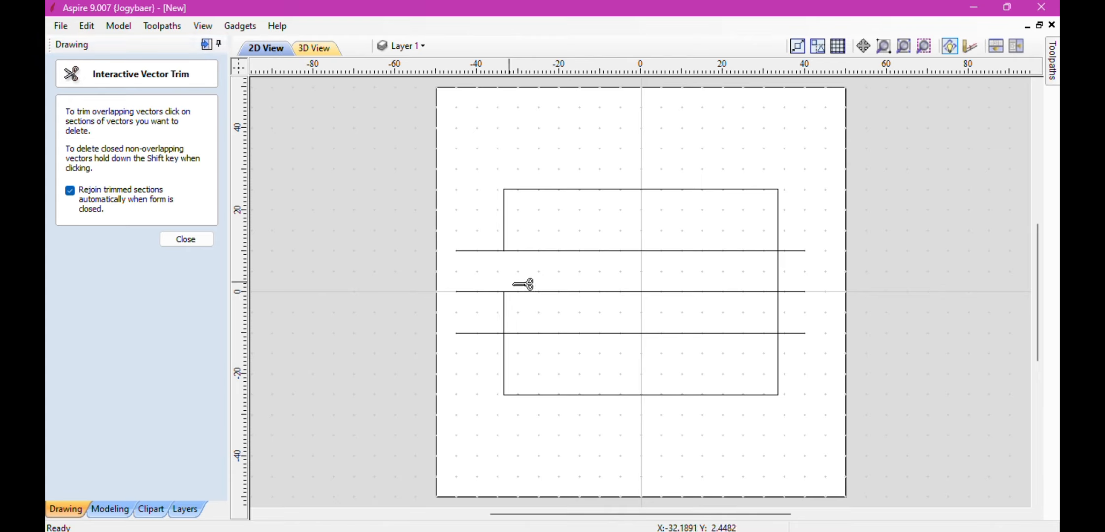
{"action": "left_click", "coordinate": [778, 274]}
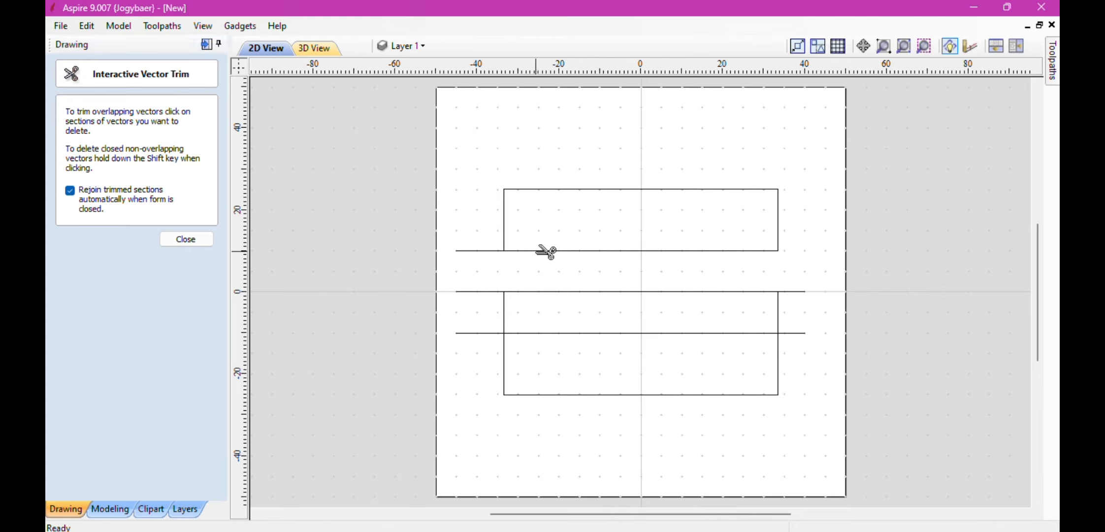
{"action": "left_click", "coordinate": [494, 252]}
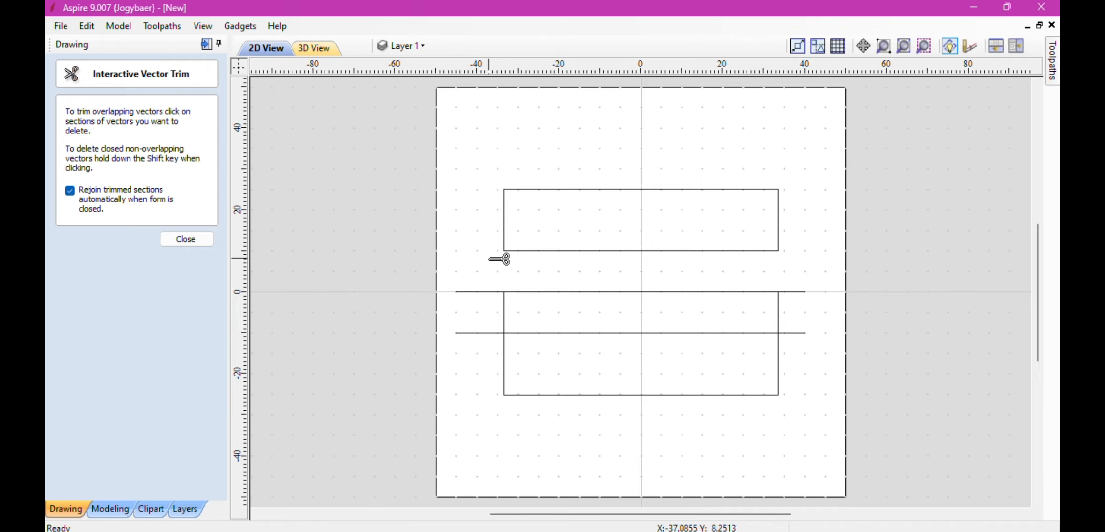
{"action": "left_click", "coordinate": [494, 333]}
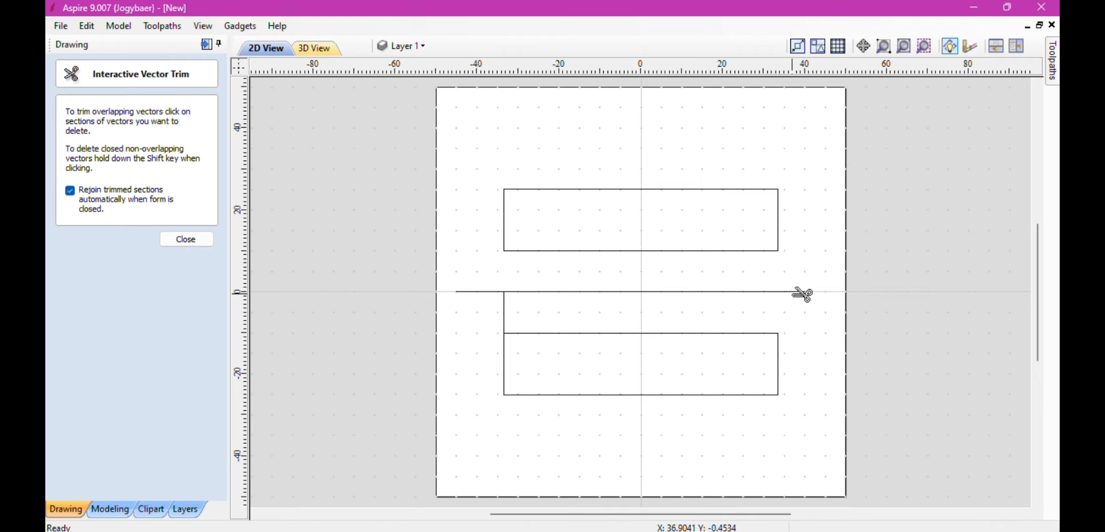
{"action": "left_click", "coordinate": [507, 294]}
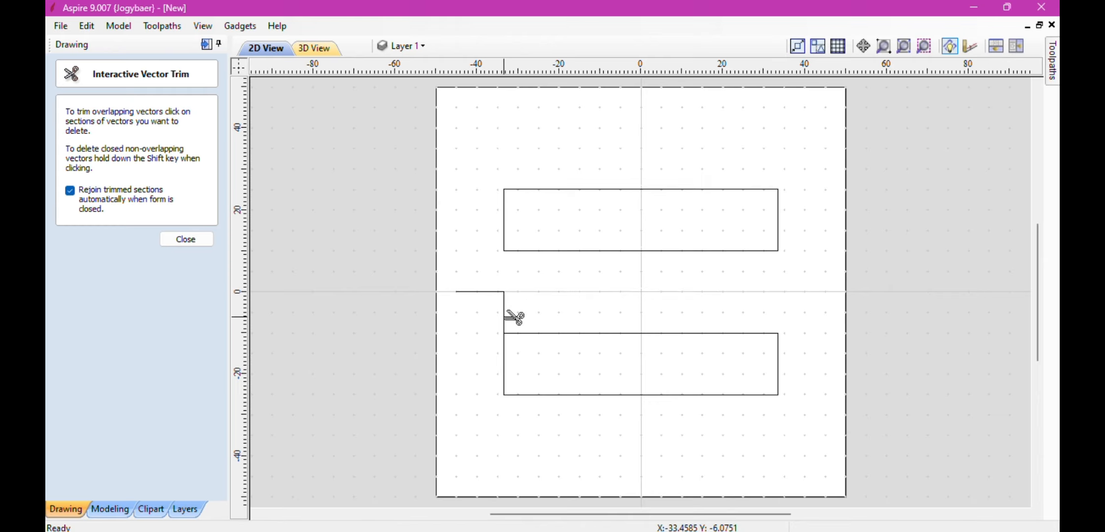
{"action": "left_click", "coordinate": [485, 292]}
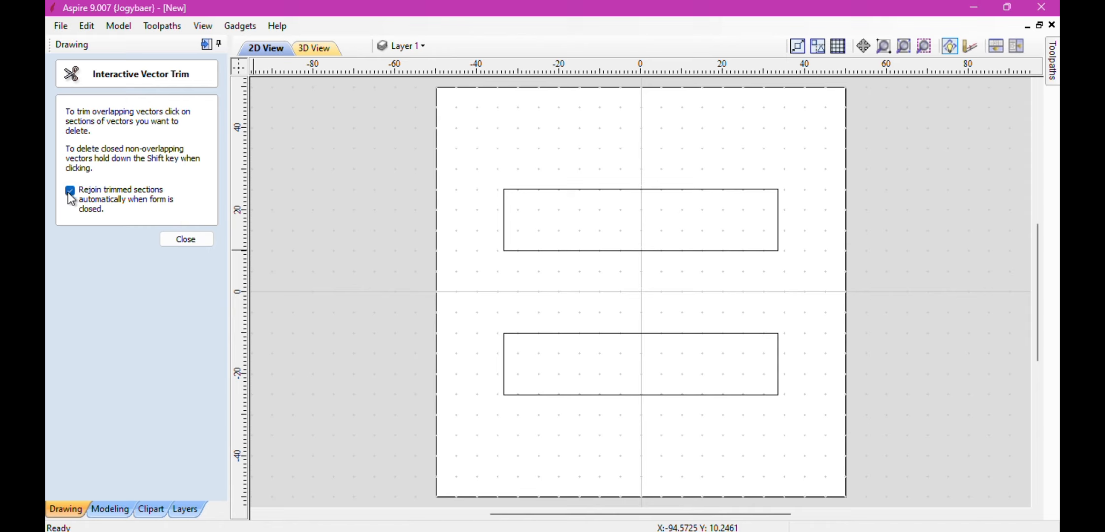
{"action": "left_click", "coordinate": [192, 238]}
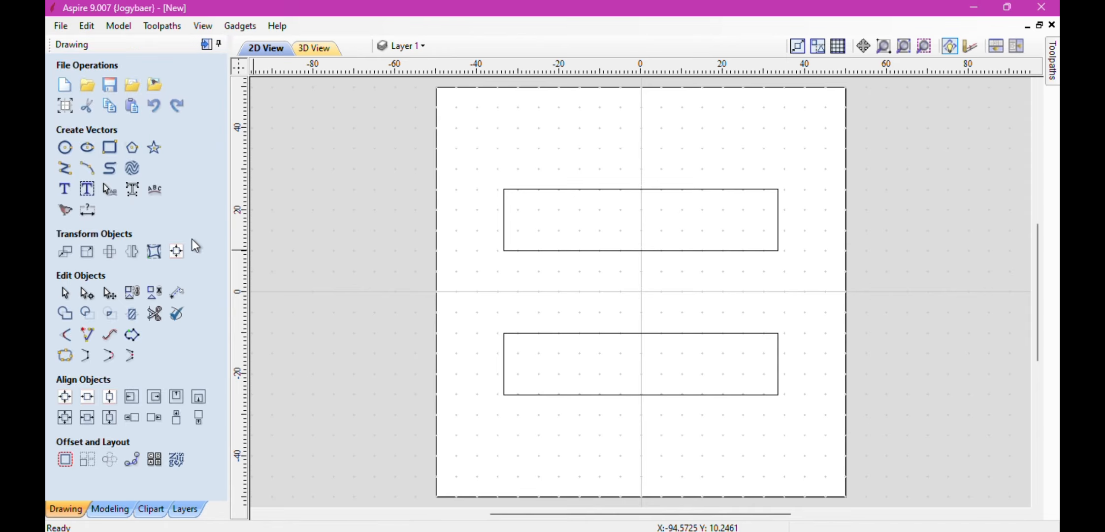
Step: Calculate a prism carving toolpath for the upper rectangle with 6.0 mm prism depth and the 90 deg 1.25" V-Bit, accepting the cut-through
{"action": "left_click", "coordinate": [539, 251]}
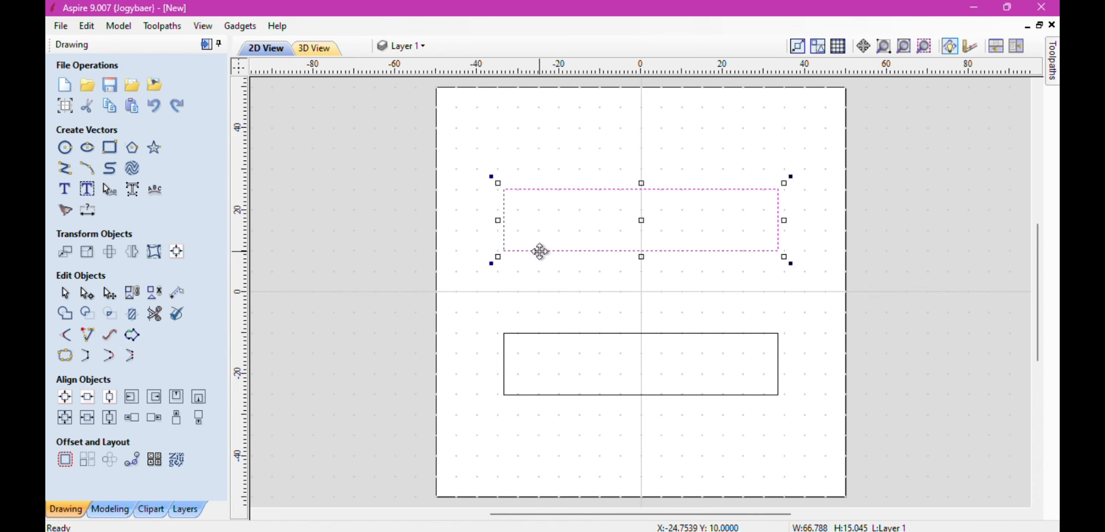
{"action": "left_click", "coordinate": [1053, 73]}
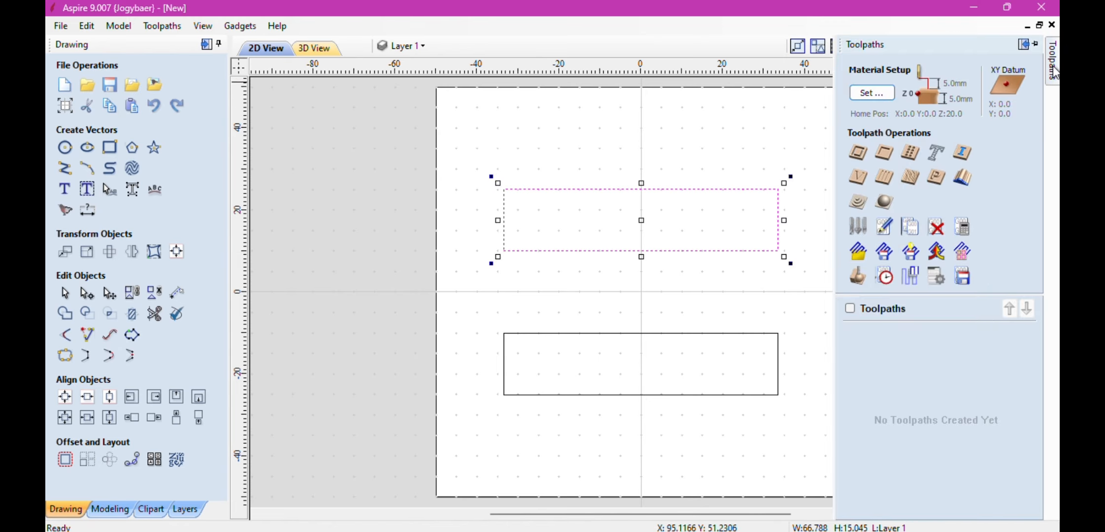
{"action": "left_click", "coordinate": [934, 180]}
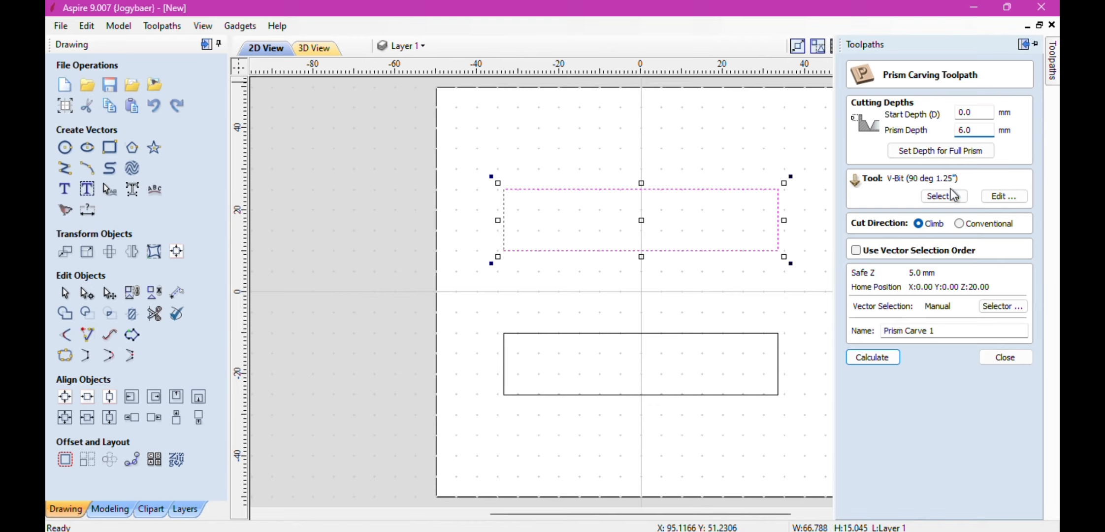
{"action": "left_click", "coordinate": [871, 357]}
{"action": "left_click", "coordinate": [521, 355]}
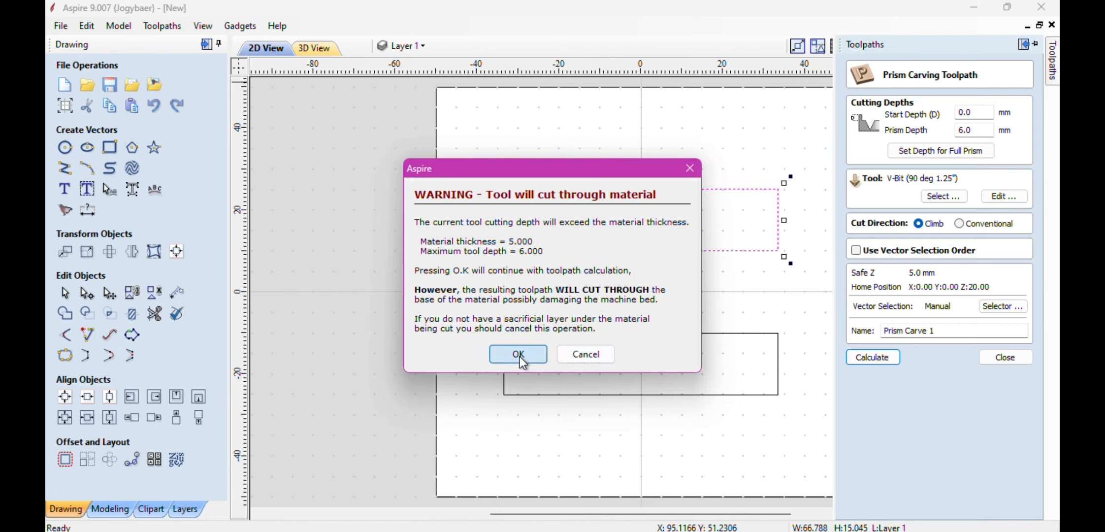
{"action": "left_click", "coordinate": [516, 314]}
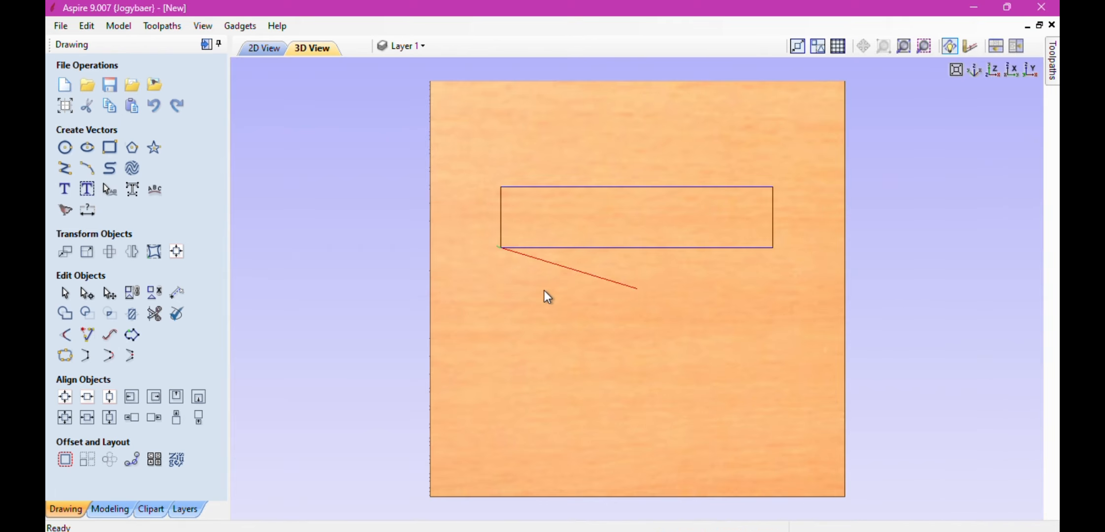
Step: Calculate a V-Carve toolpath for the lower rectangle with start depth 0.0 mm and the 90 deg 1.25" V-Bit, accepting the cut-through
{"action": "left_click", "coordinate": [266, 48]}
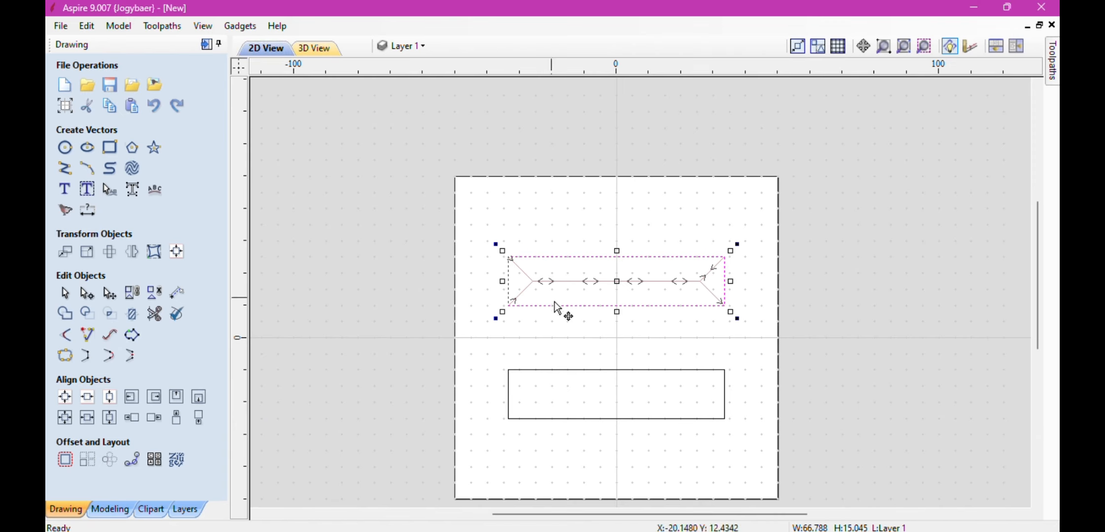
{"action": "left_click", "coordinate": [603, 370]}
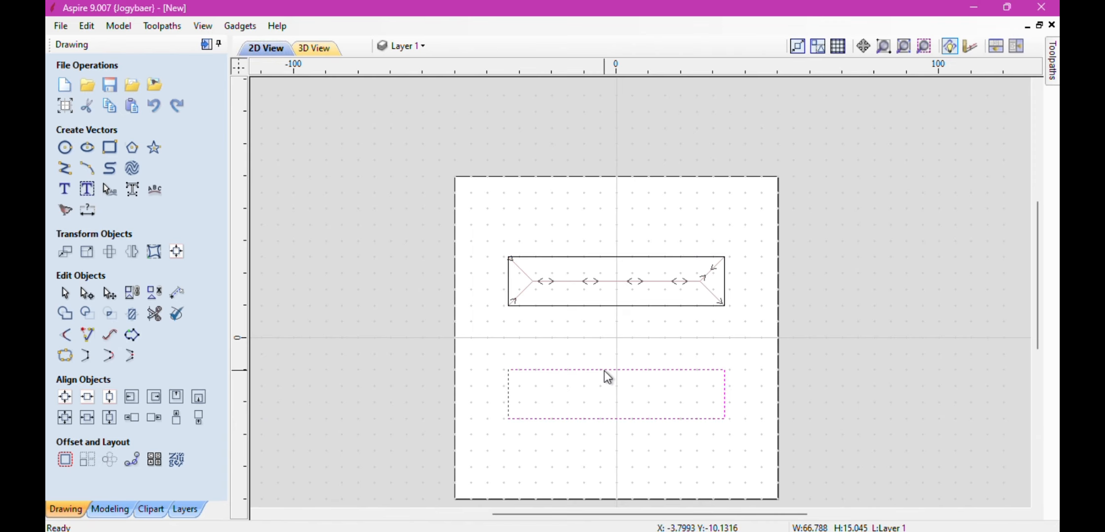
{"action": "left_click", "coordinate": [1052, 76]}
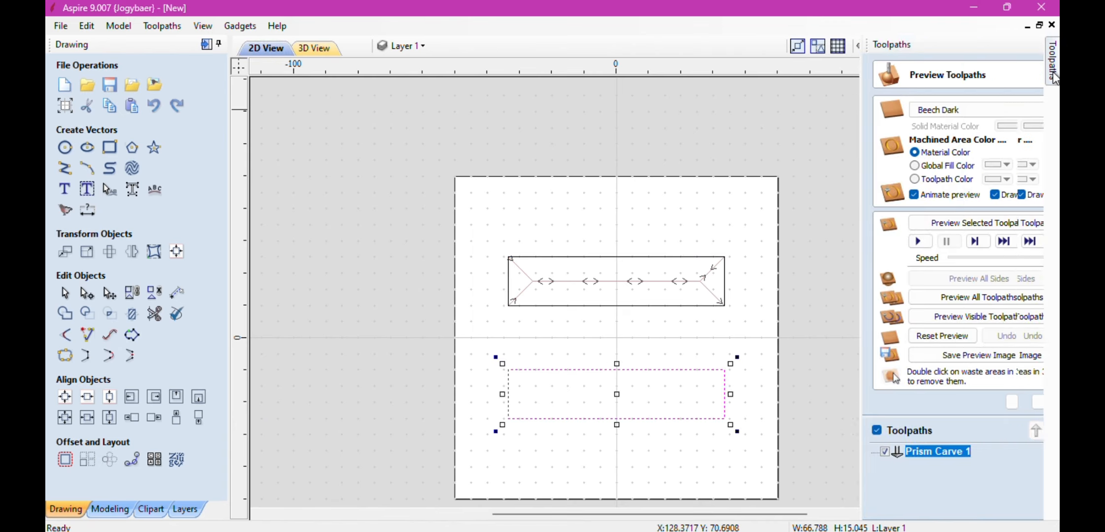
{"action": "left_click", "coordinate": [1005, 403]}
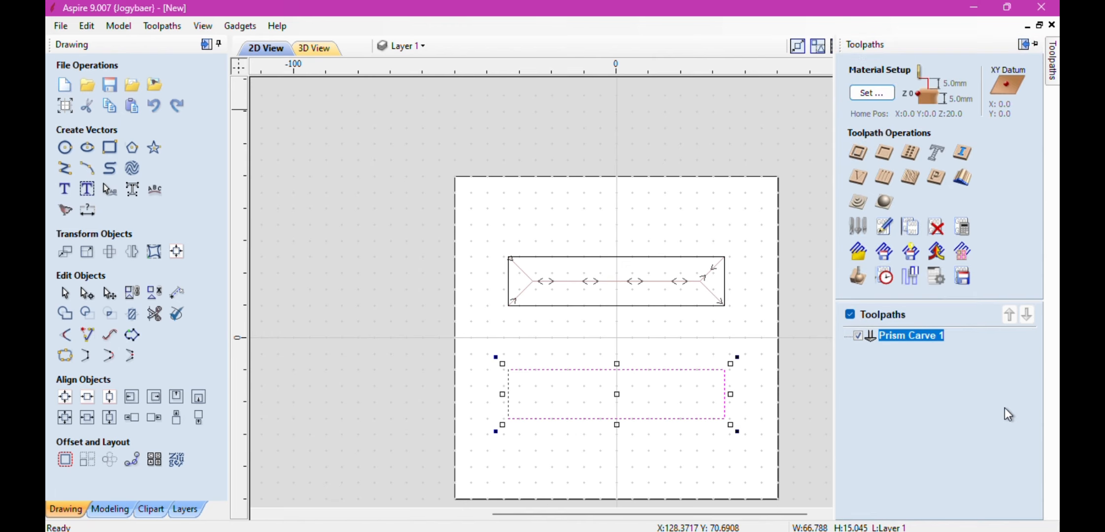
{"action": "left_click", "coordinate": [859, 177]}
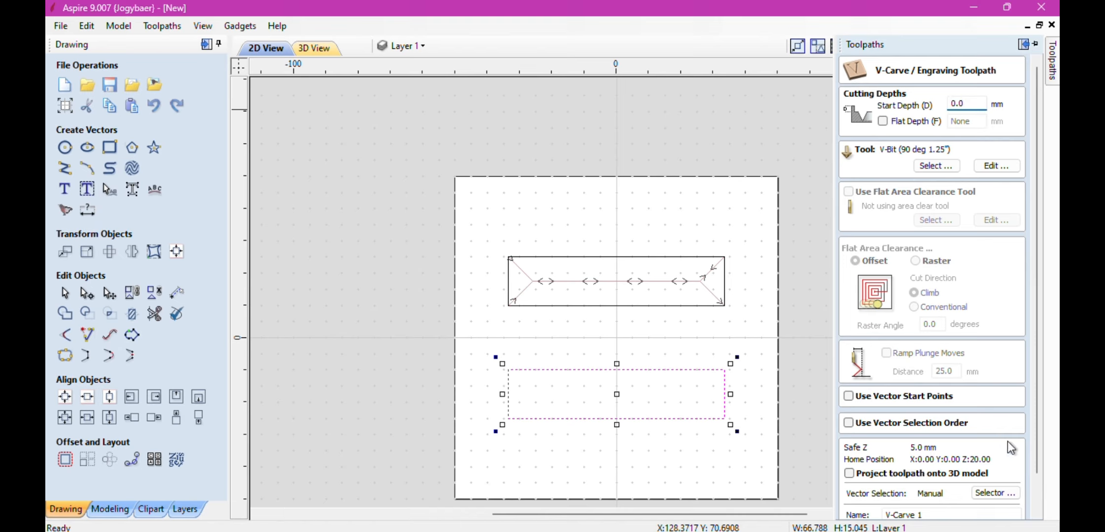
{"action": "scroll", "coordinate": [1036, 492], "scroll_direction": "down", "scroll_amount": 2}
{"action": "left_click", "coordinate": [867, 501]}
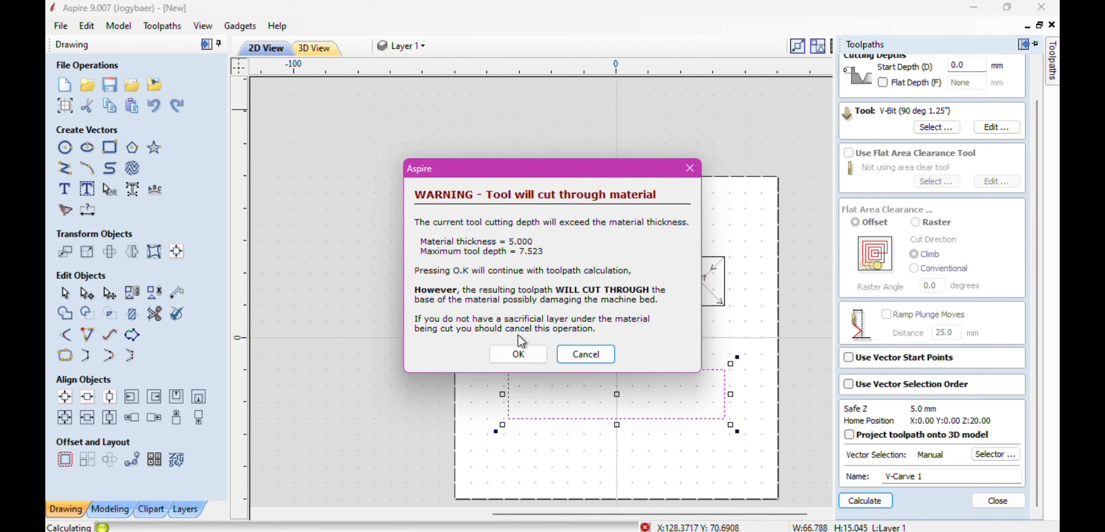
{"action": "left_click", "coordinate": [516, 354]}
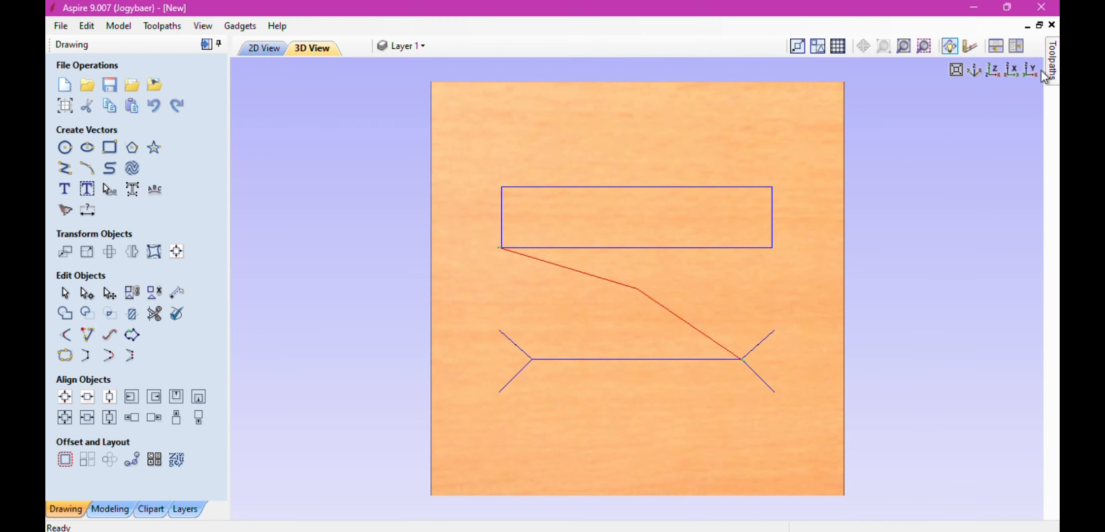
Step: Preview all toolpaths on the material and examine both carved rectangles from the front and underside of the board
{"action": "left_click", "coordinate": [1050, 74]}
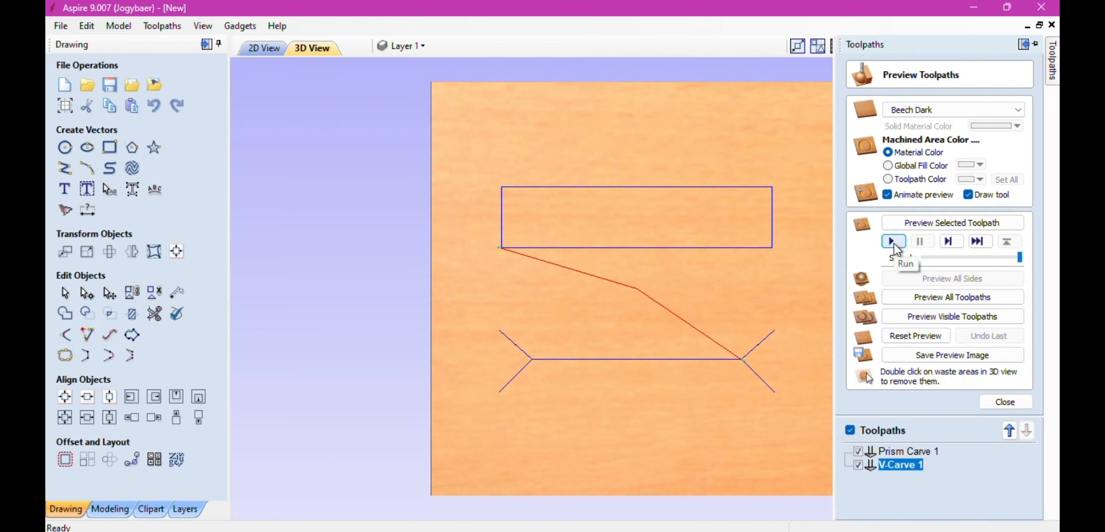
{"action": "left_click", "coordinate": [906, 298]}
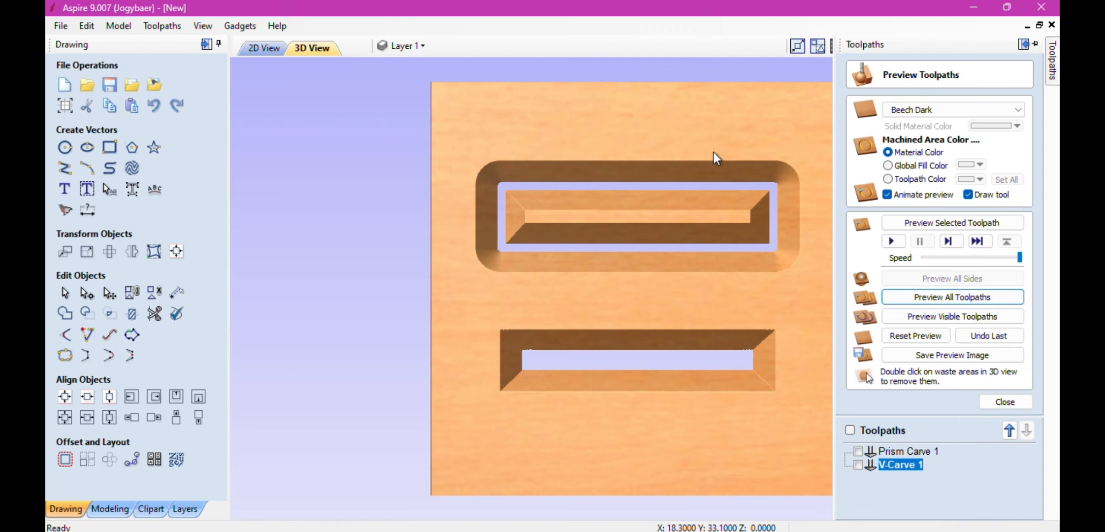
{"action": "left_click_drag", "start_coordinate": [447, 202], "coordinate": [743, 232]}
{"action": "left_click_drag", "start_coordinate": [654, 199], "coordinate": [948, 340]}
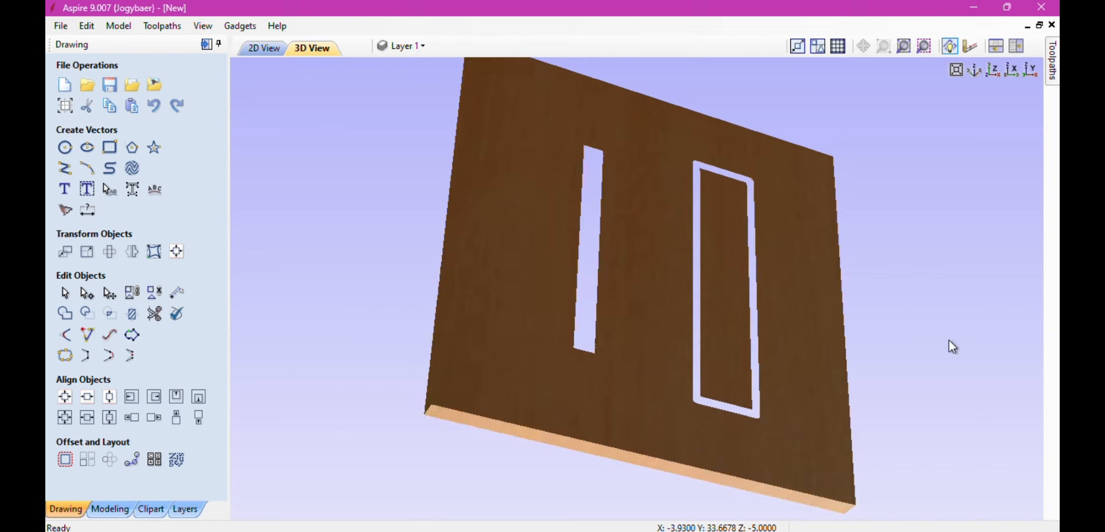
{"action": "left_click_drag", "start_coordinate": [470, 255], "coordinate": [435, 335]}
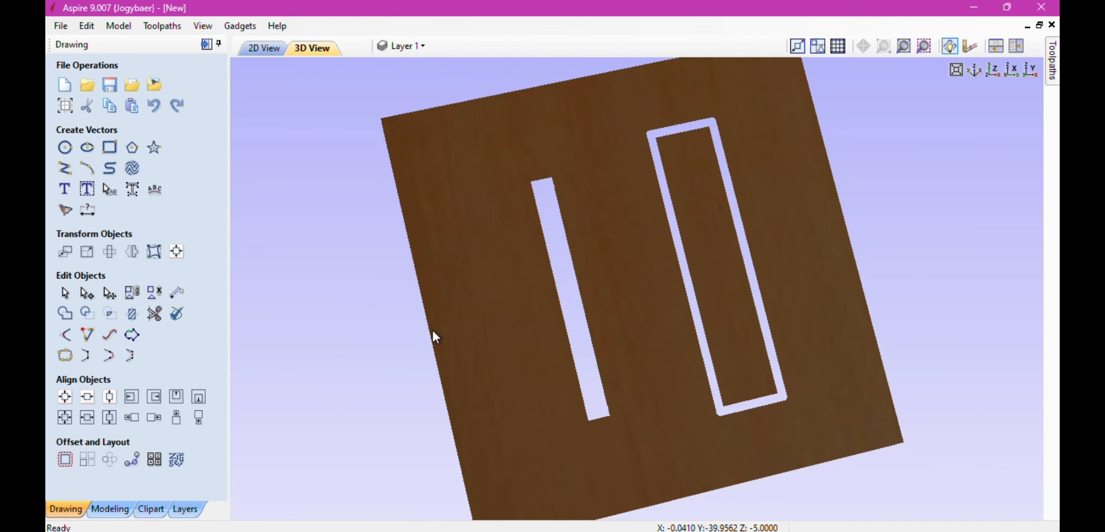
{"action": "left_click_drag", "start_coordinate": [422, 193], "coordinate": [391, 262]}
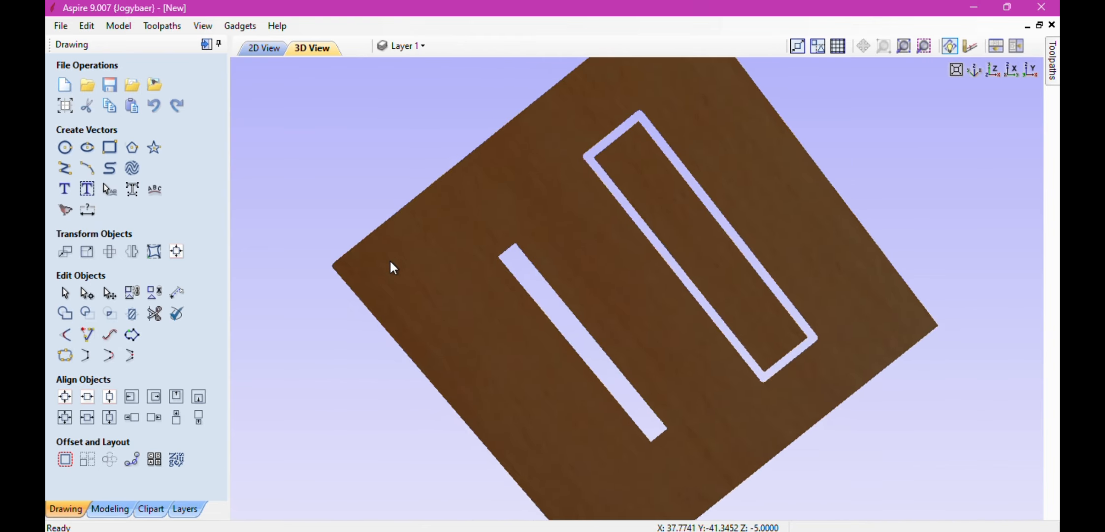
{"action": "left_click_drag", "start_coordinate": [697, 309], "coordinate": [937, 422]}
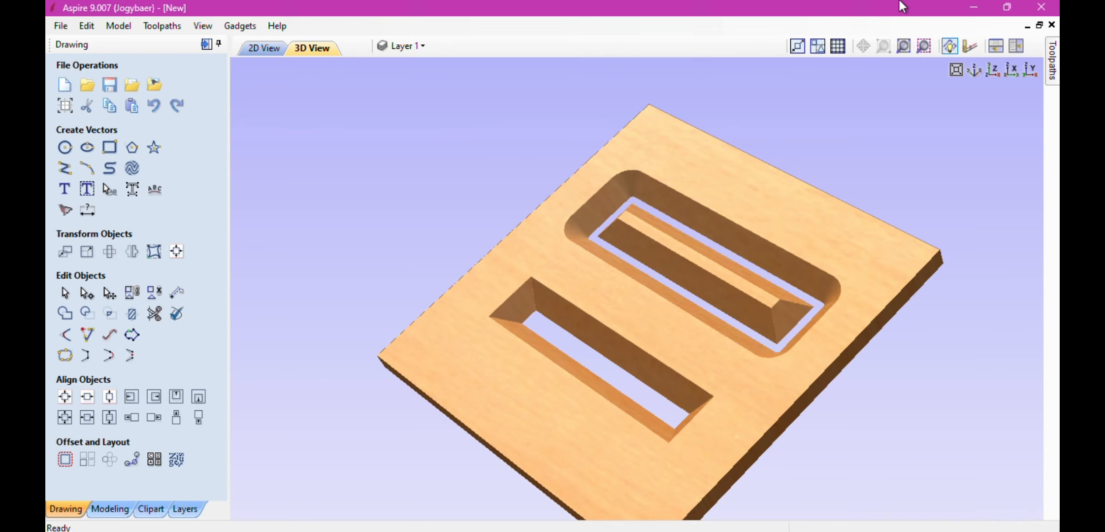
{"action": "left_click_drag", "start_coordinate": [727, 165], "coordinate": [809, 163]}
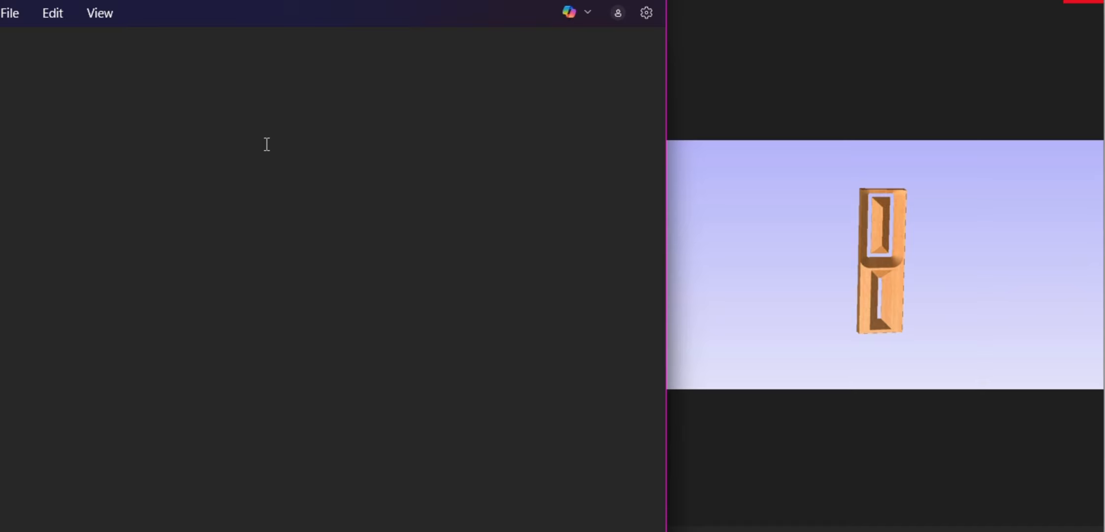
Step: Switch to Notepad and write "Bagaimana ... tercerahkan ya ... :)", "Terimakasih." and "Selamat" on separate lines with blank lines between them
{"action": "type", "text": "Bagaimana"}
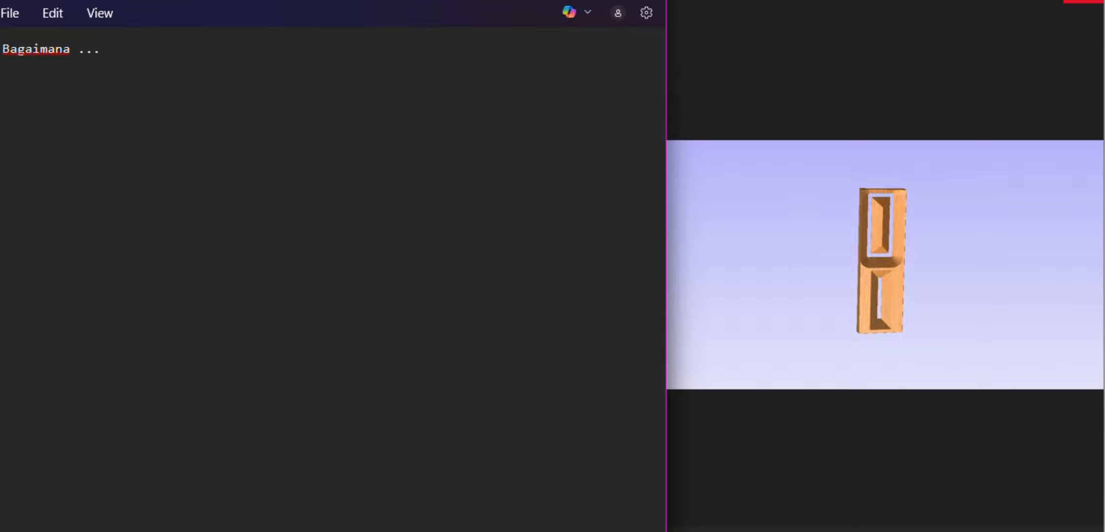
{"action": "type", "text": " ... tercerahkan "}
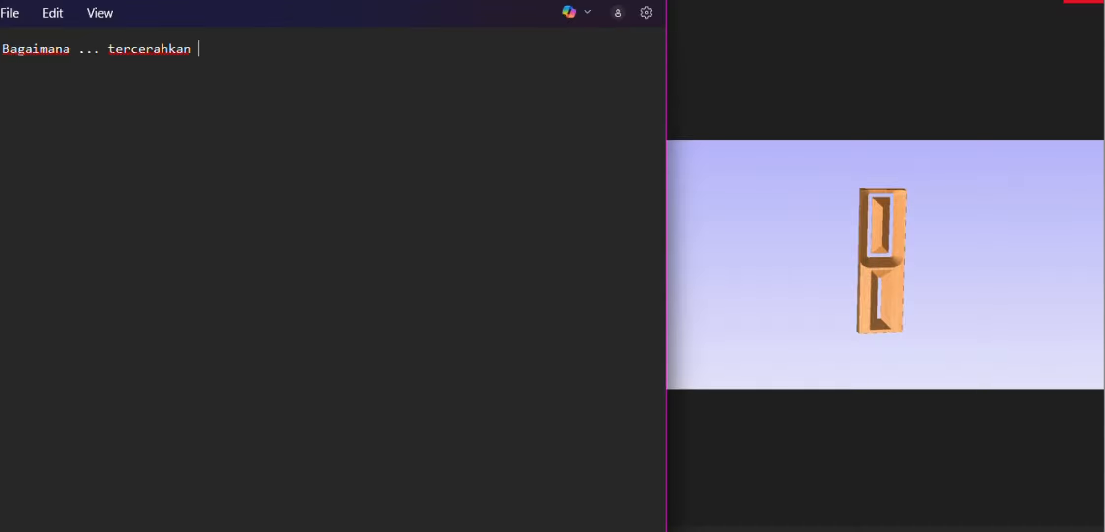
{"action": "type", "text": "ya "}
{"action": "type", "text": "... :)  "}
{"action": "type", "text": "T"}
{"action": "type", "text": "eru"}
{"action": "key", "text": "BackSpace"}
{"action": "type", "text": "imakasih.  "}
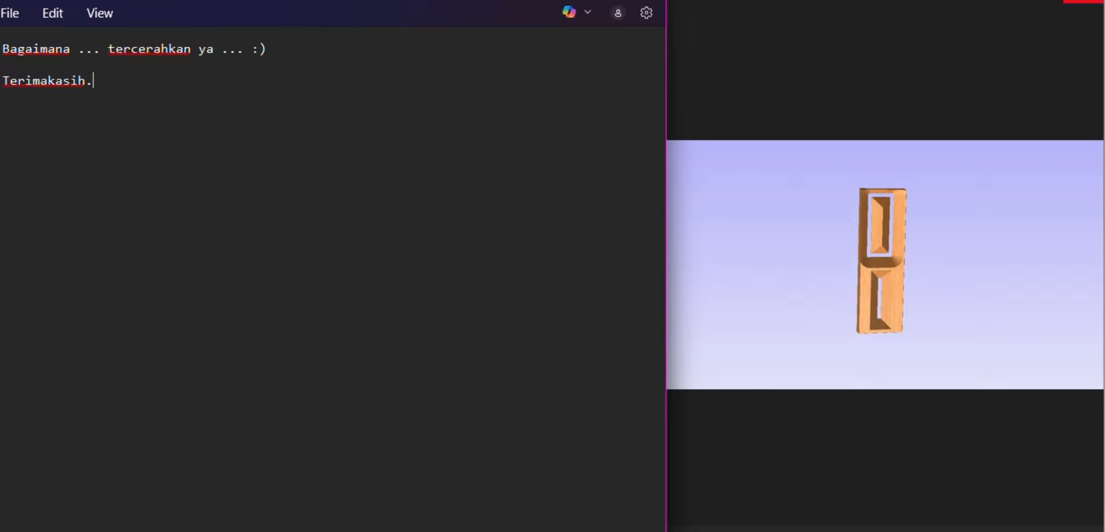
{"action": "type", "text": "Selamat"}
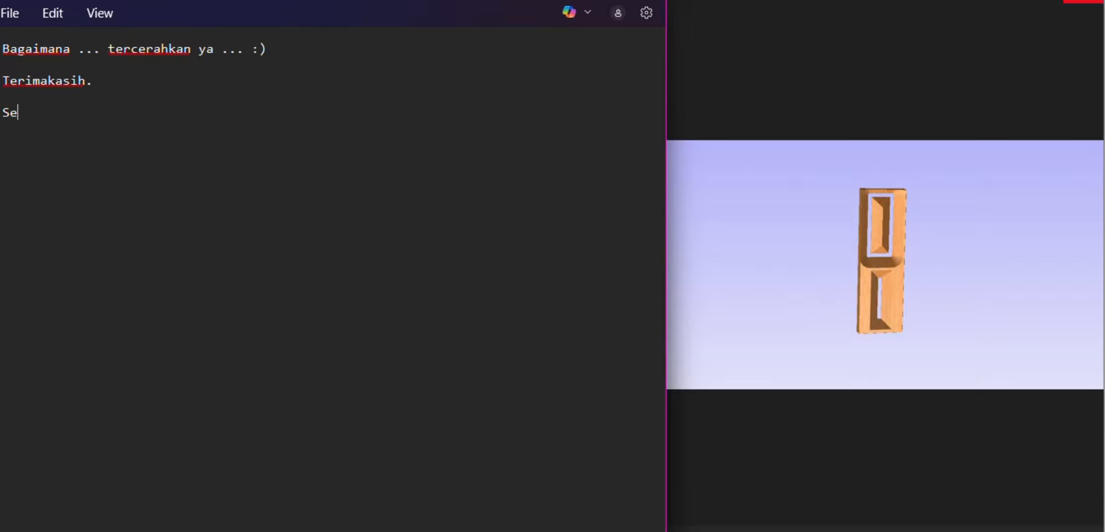